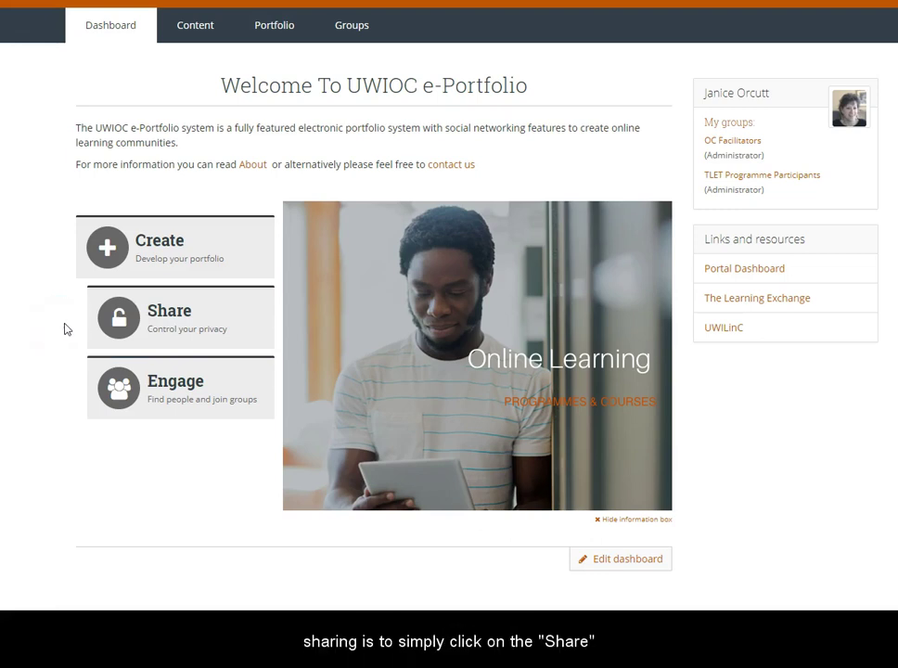
Open the Shared by me list of portfolio pages from the Dashboard's Share tile
click(154, 326)
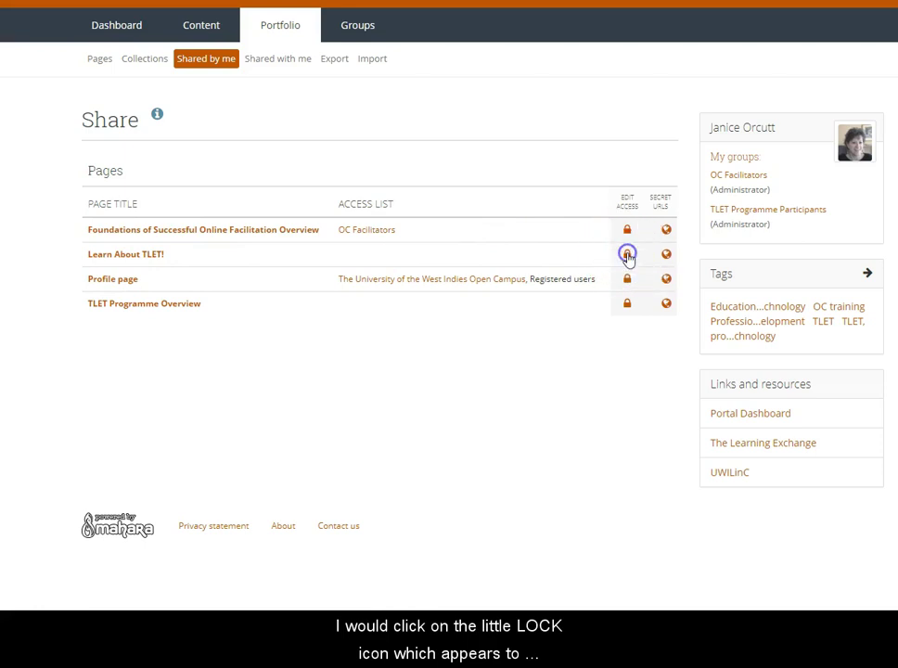
Open Edit access for Learn About TLET!, try and remove a Groups row, then reopen Share with
click(628, 255)
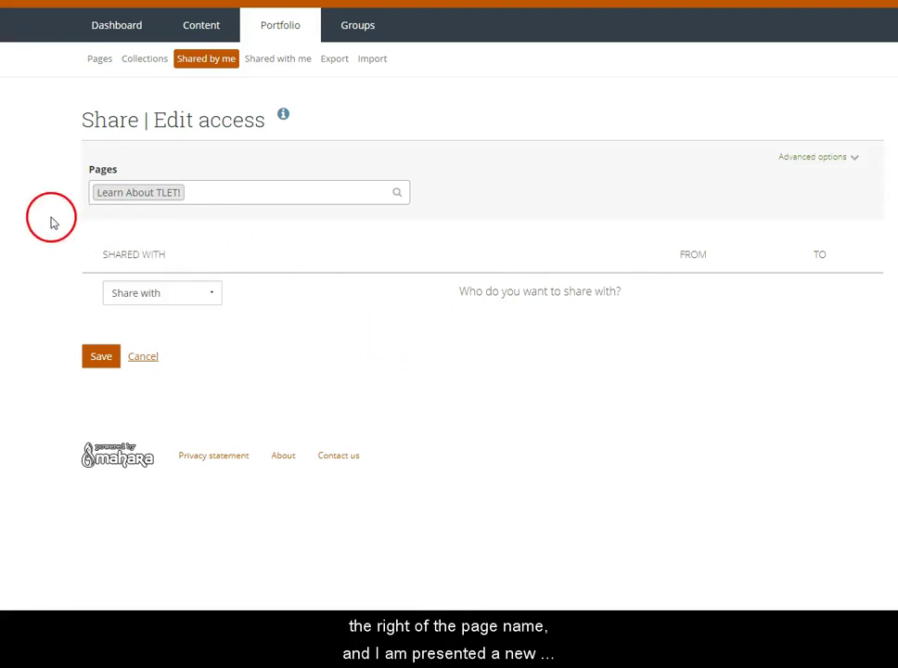
click(213, 295)
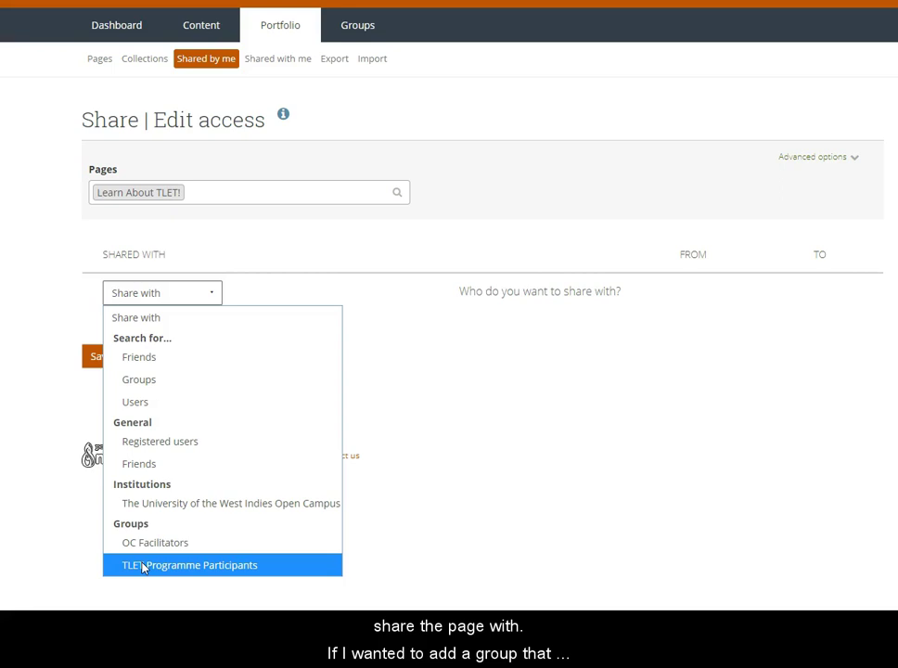
click(157, 381)
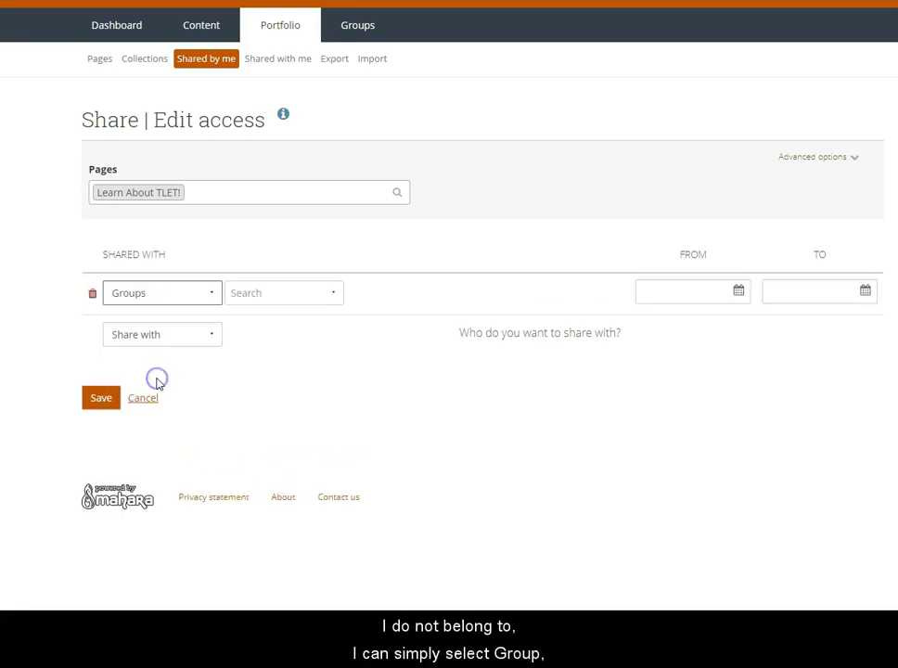
click(326, 295)
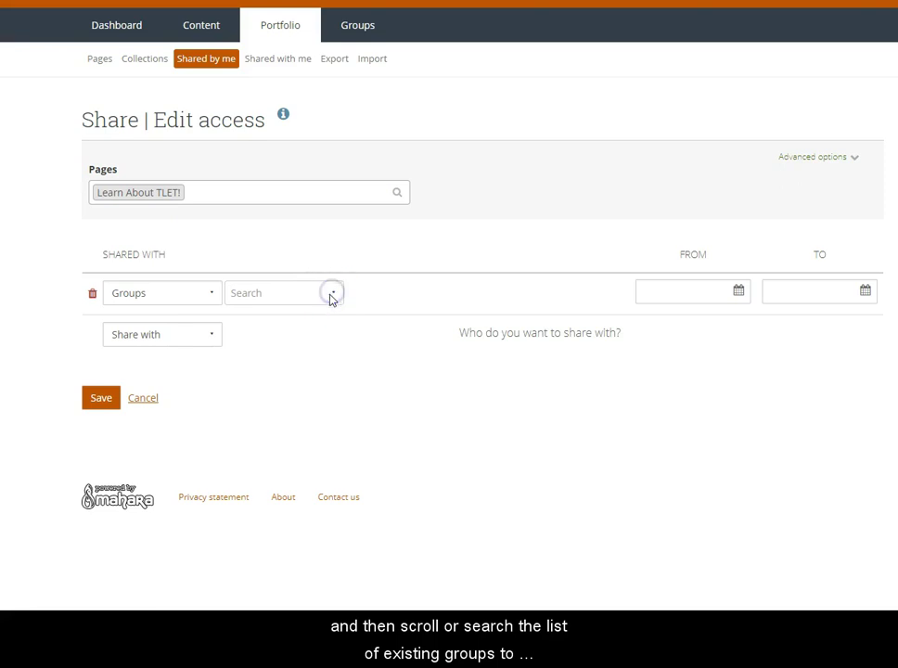
click(274, 295)
scroll(266, 376, down, 5)
scroll(261, 386, up, 8)
scroll(261, 386, down, 8)
scroll(261, 386, up, 1)
click(92, 293)
click(147, 297)
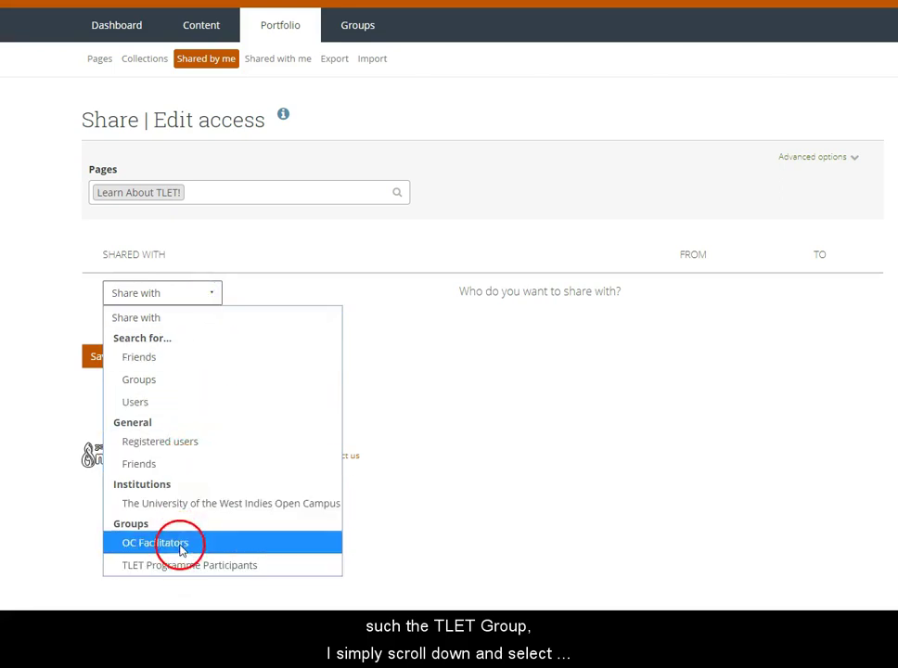
Add a TLET Programme Participants access row starting 2018/11/10 00:00, with no end date
click(167, 572)
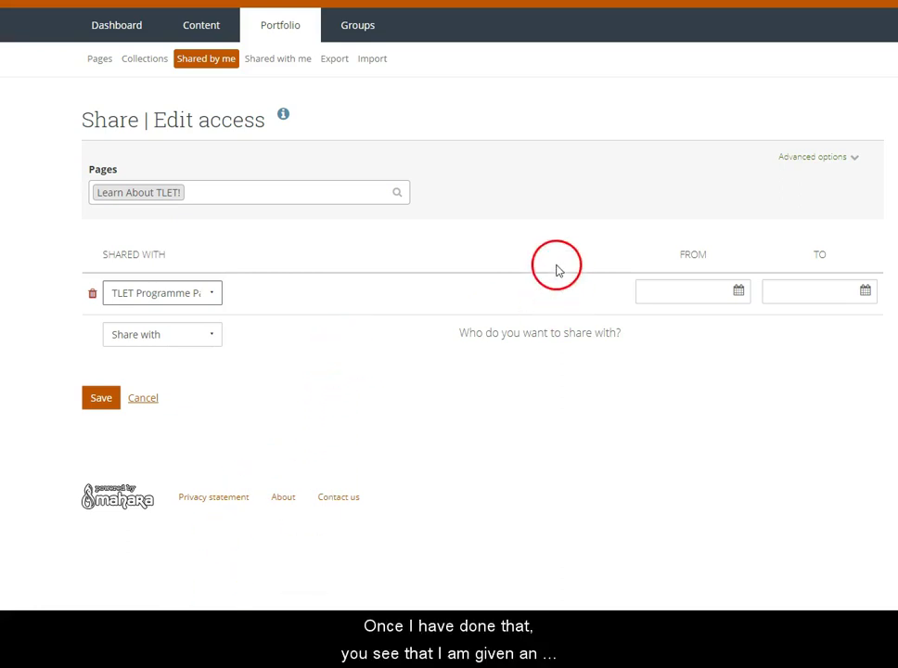
click(739, 291)
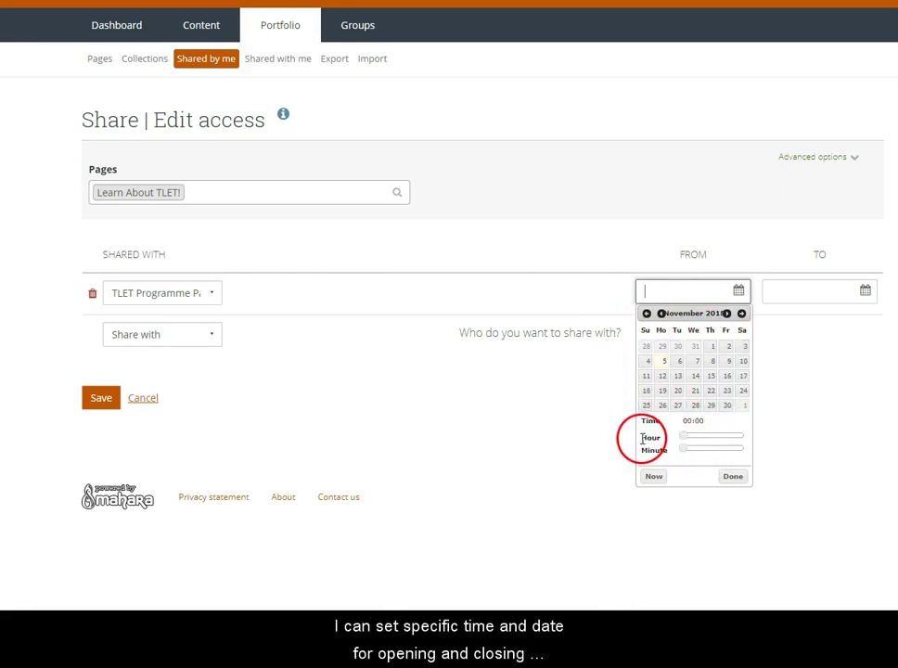
click(743, 362)
click(831, 319)
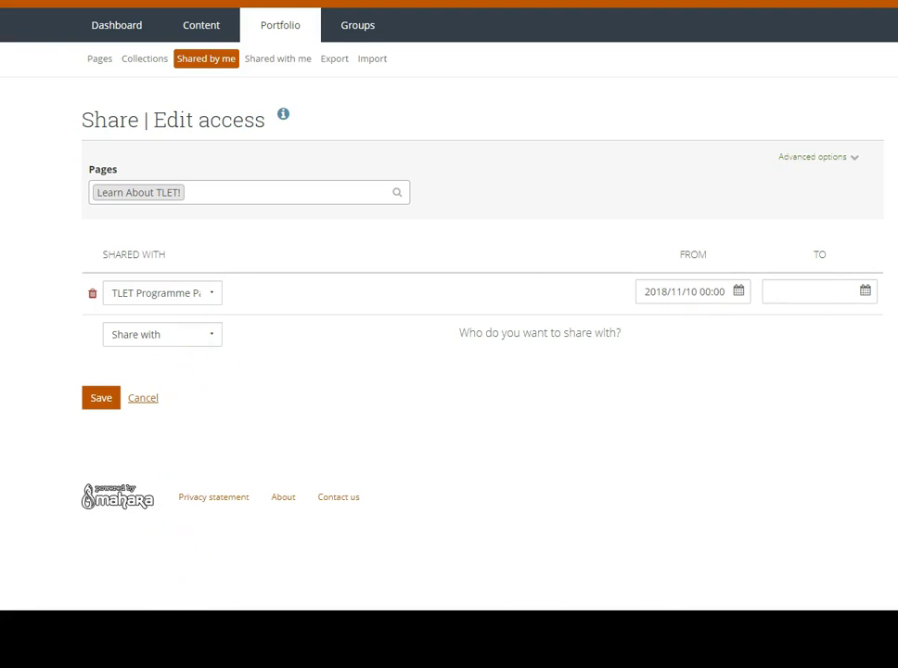
Add a Users access row and select the colleague's account through the user search
click(212, 338)
click(176, 444)
click(260, 336)
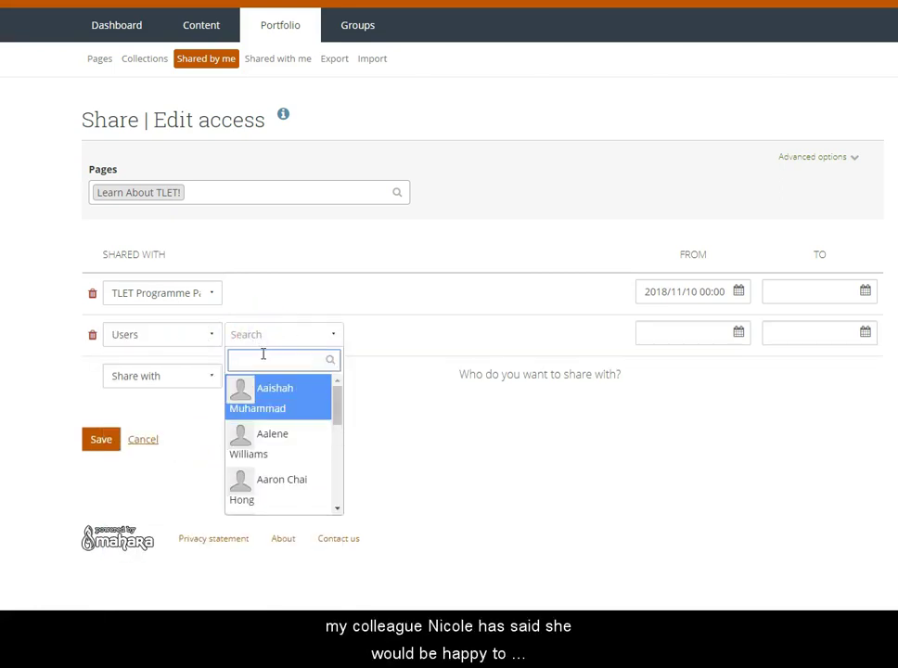
text(nic)
key(BackSpace)
key(BackSpace)
key(BackSpace)
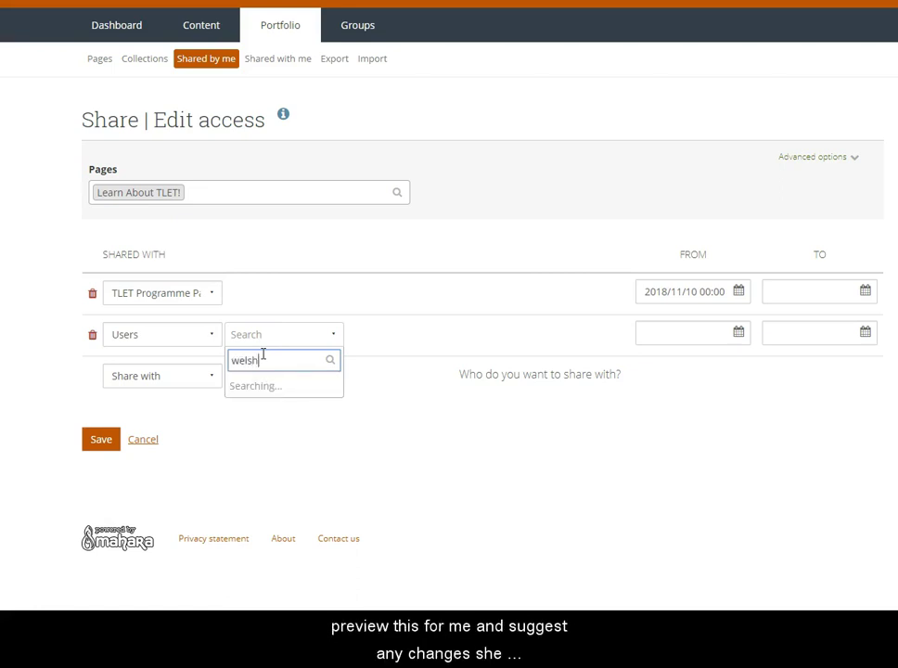
click(282, 394)
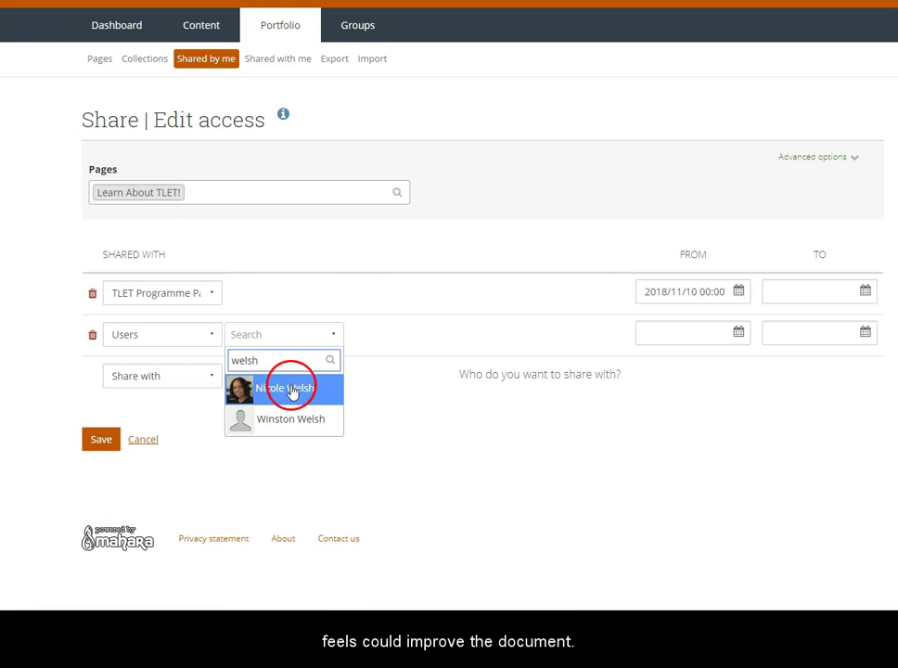
Set the colleague's access window from 2018/11/05 00:00 to 2018/11/09 00:00
click(740, 332)
click(664, 405)
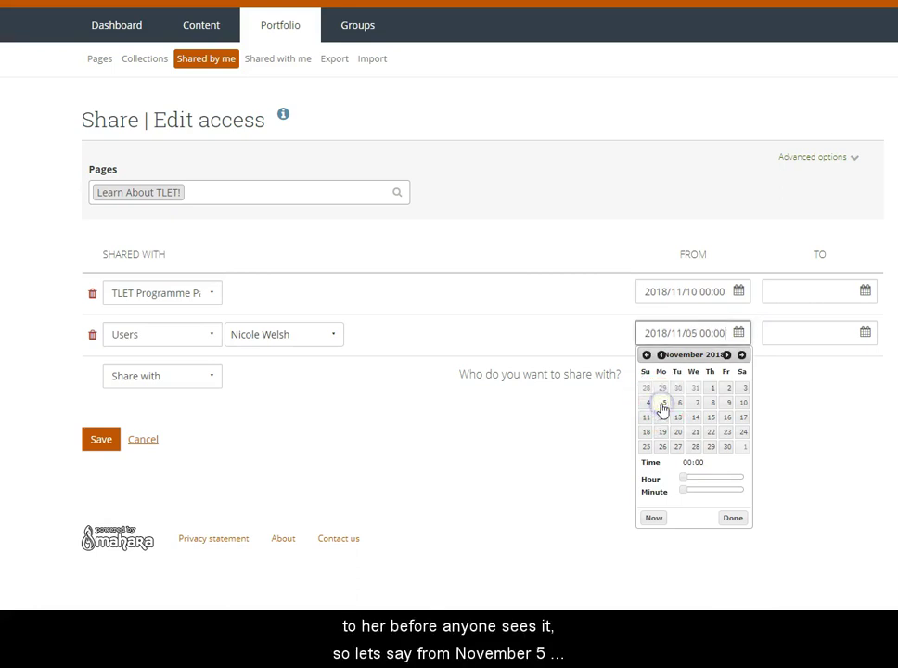
click(865, 332)
click(853, 403)
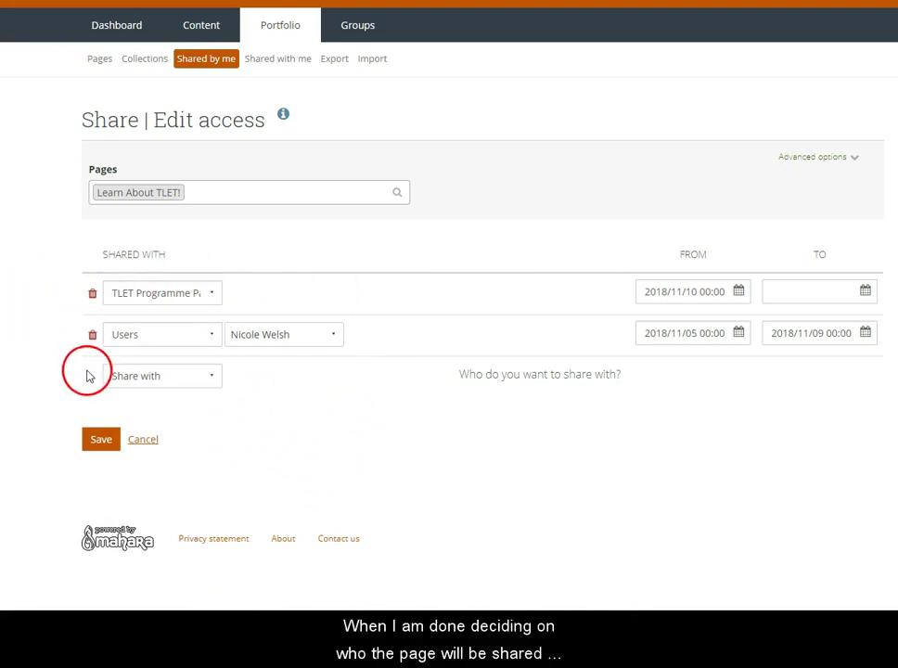
Save the Learn About TLET! access rules for the group and the colleague
click(100, 441)
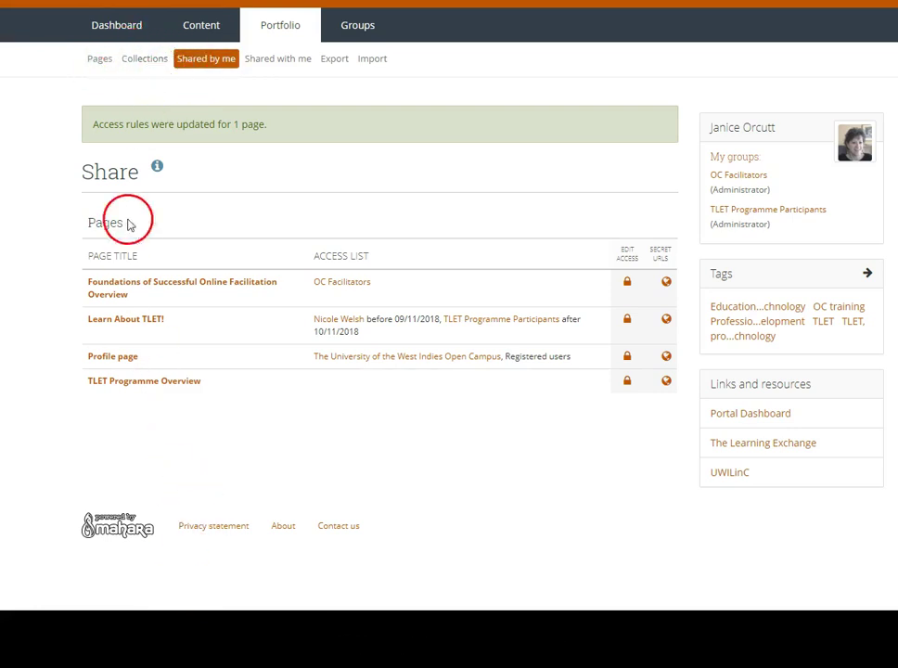
Go to Portfolio > Collections, which shows there are no collections yet
click(145, 60)
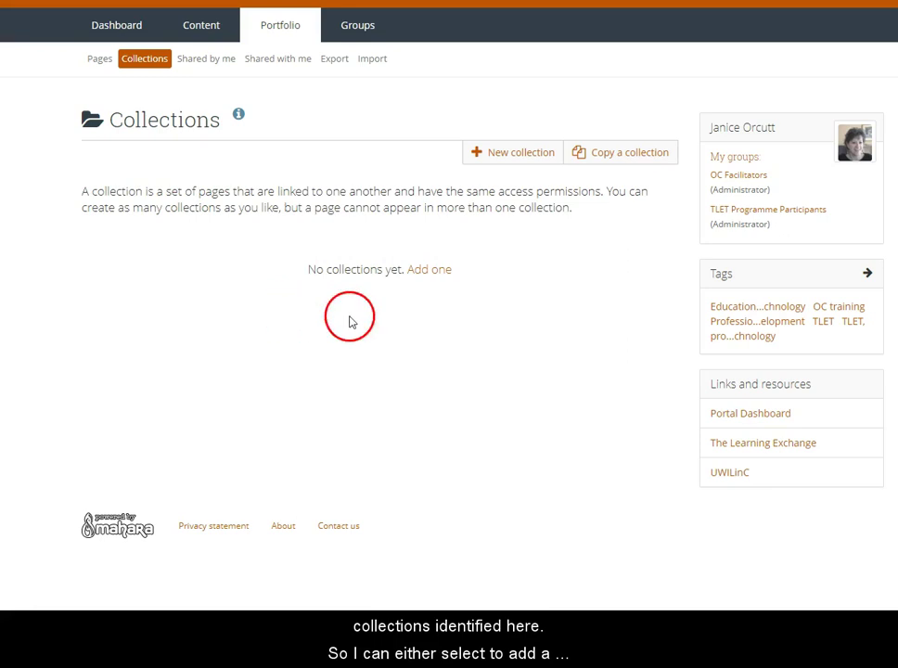
Start a new collection named 'TLET Information'
click(519, 155)
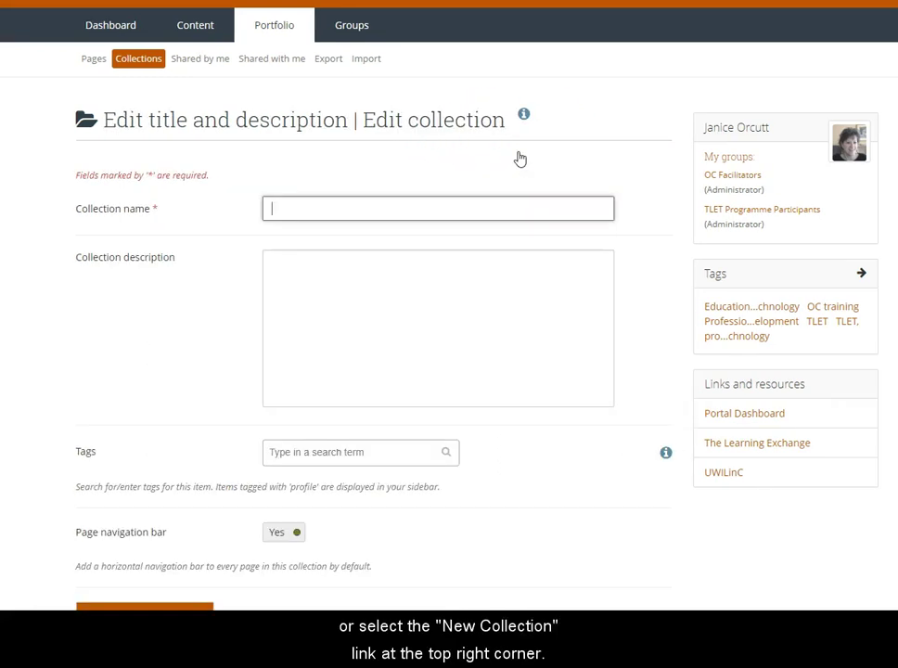
click(309, 205)
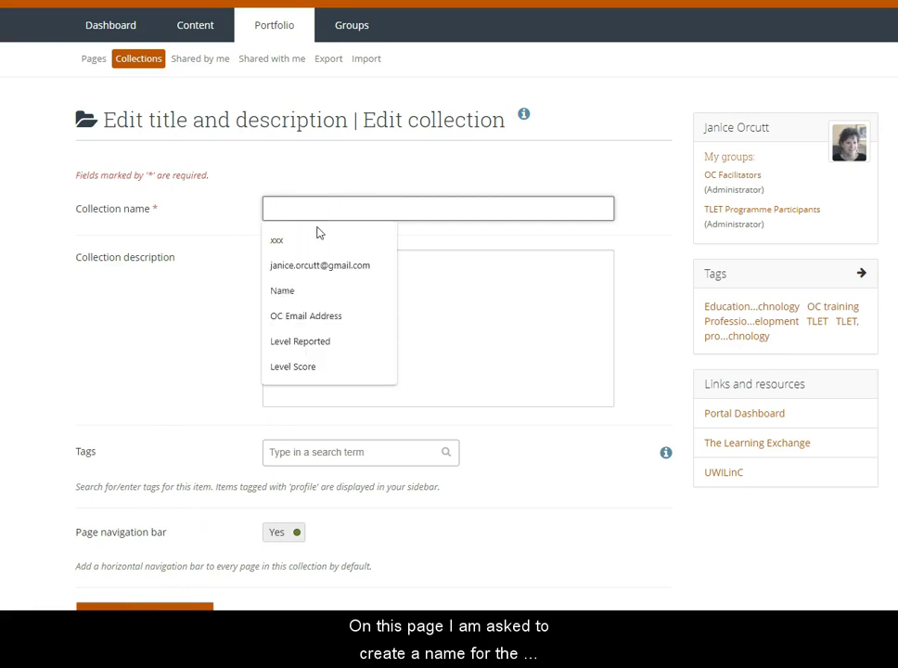
text(T)
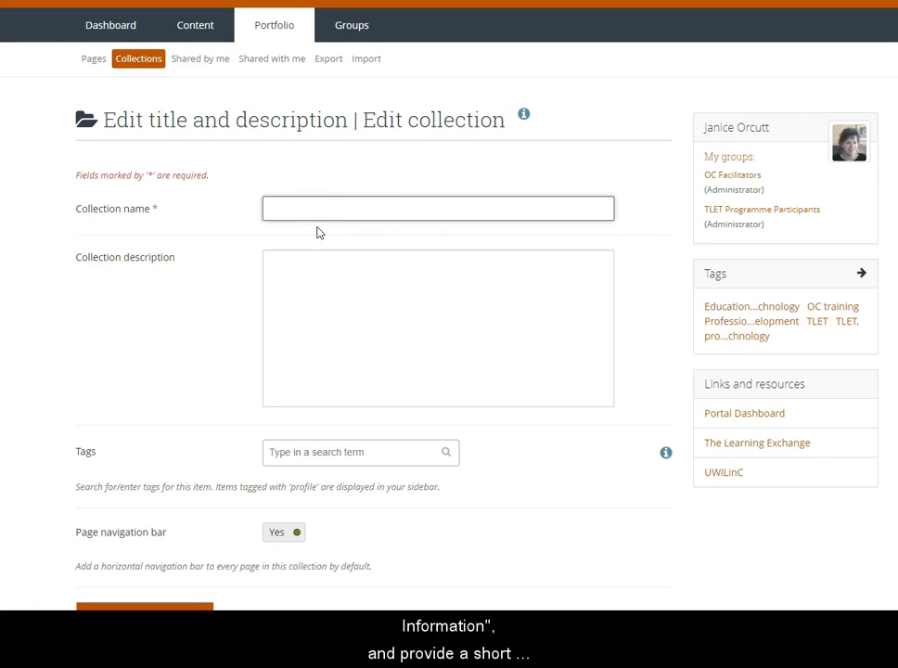
text(LET Information)
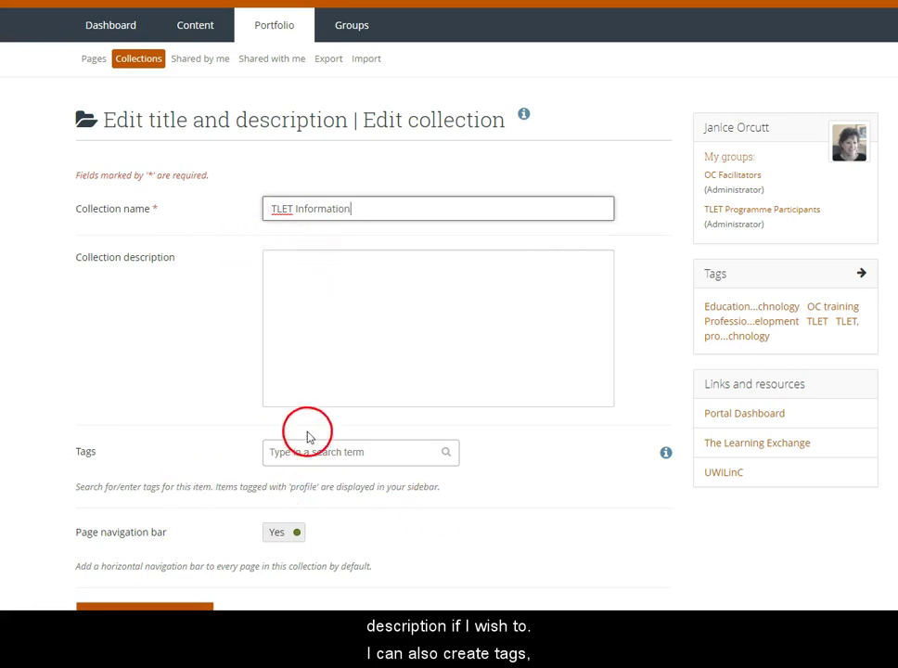
Tag the collection 'Educational Technology' and proceed to editing its pages
click(329, 455)
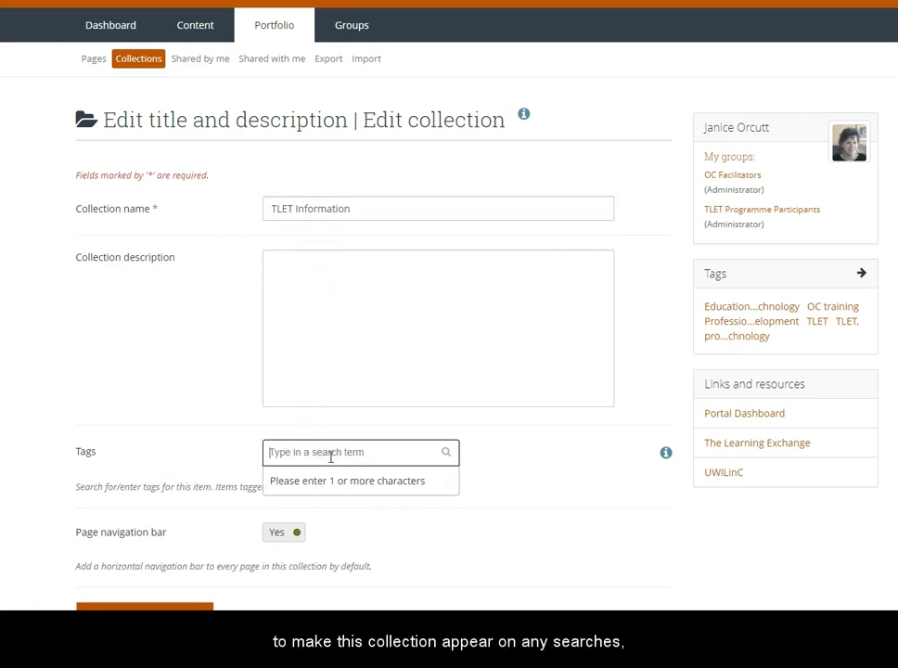
text(T)
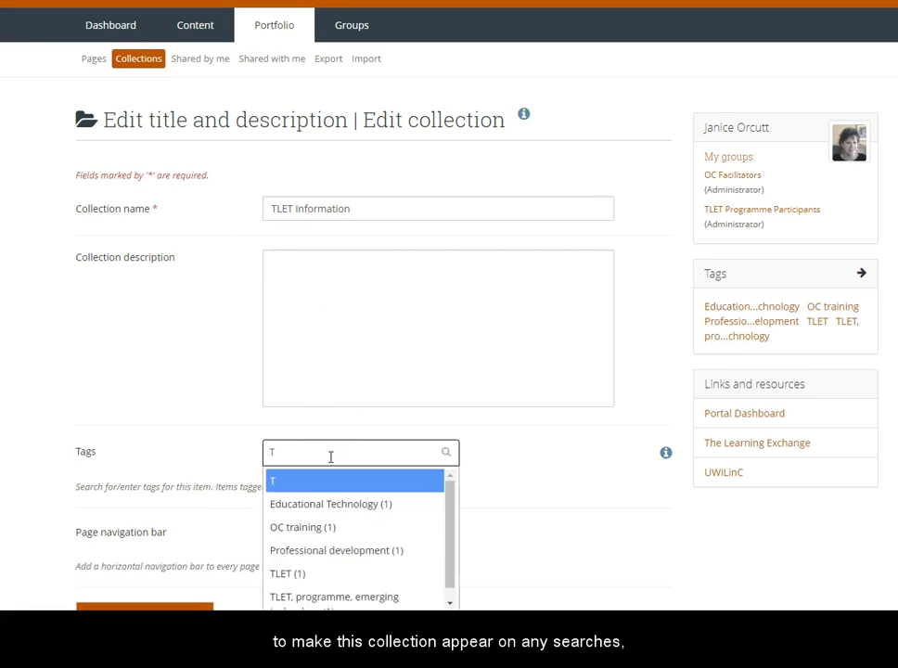
click(293, 501)
click(211, 475)
scroll(213, 470, down, 1)
scroll(213, 470, down, 2)
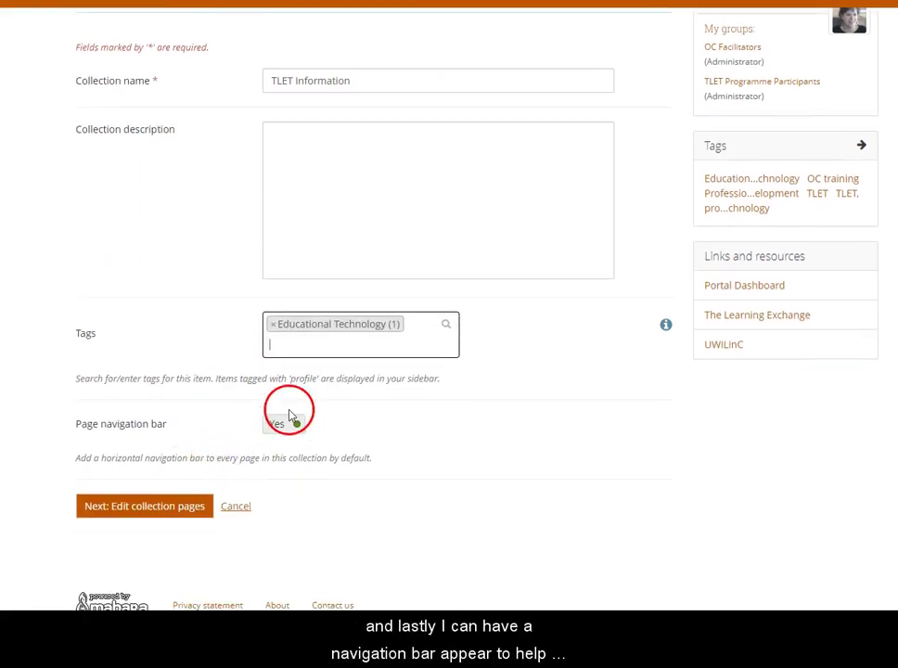
click(160, 510)
Add Learn About TLET! and TLET Programme Overview, keeping Learn About TLET! first after testing the order
click(160, 510)
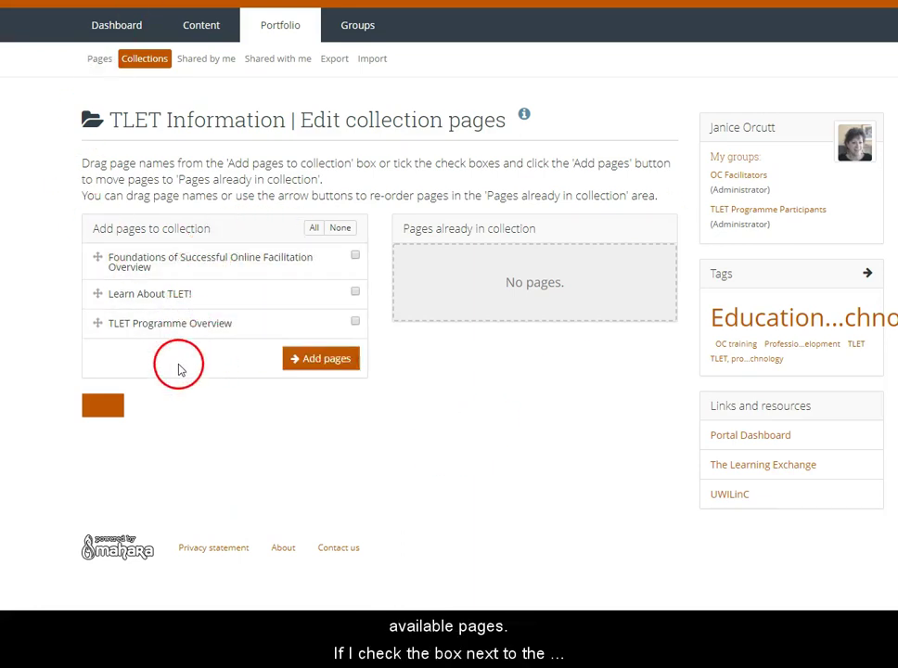
click(356, 294)
click(355, 322)
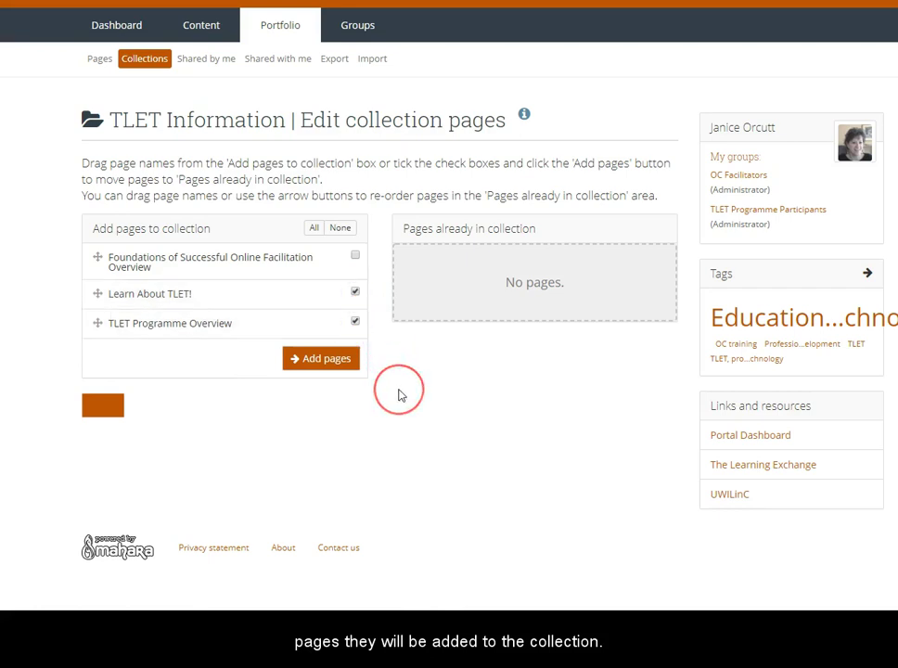
click(328, 361)
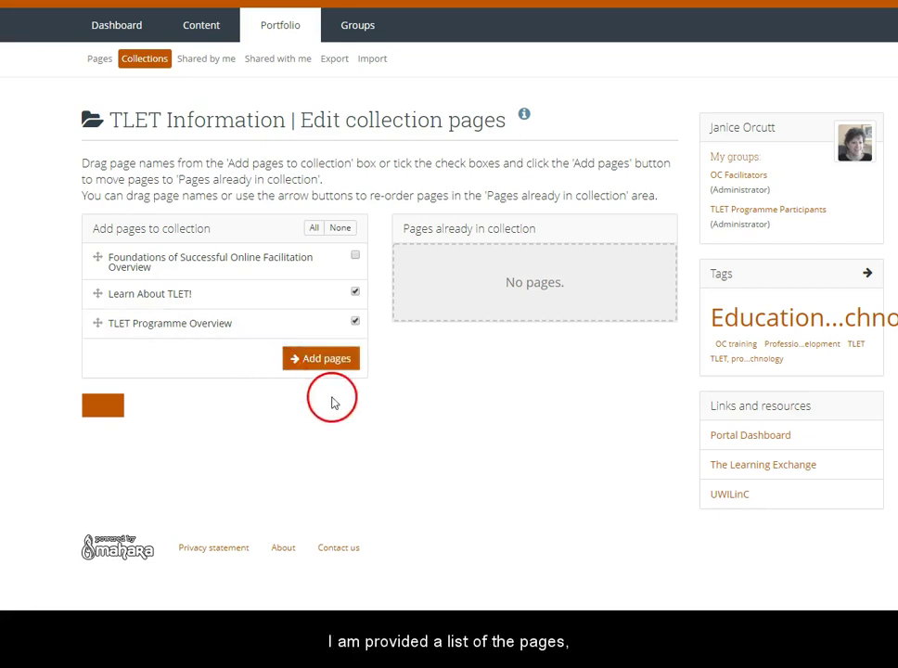
click(314, 361)
click(433, 262)
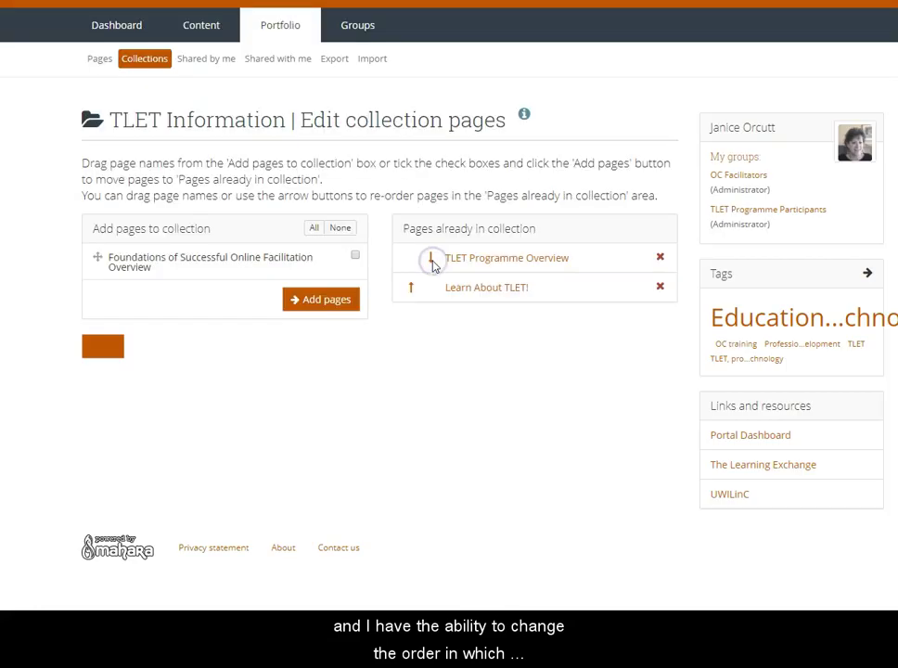
click(430, 260)
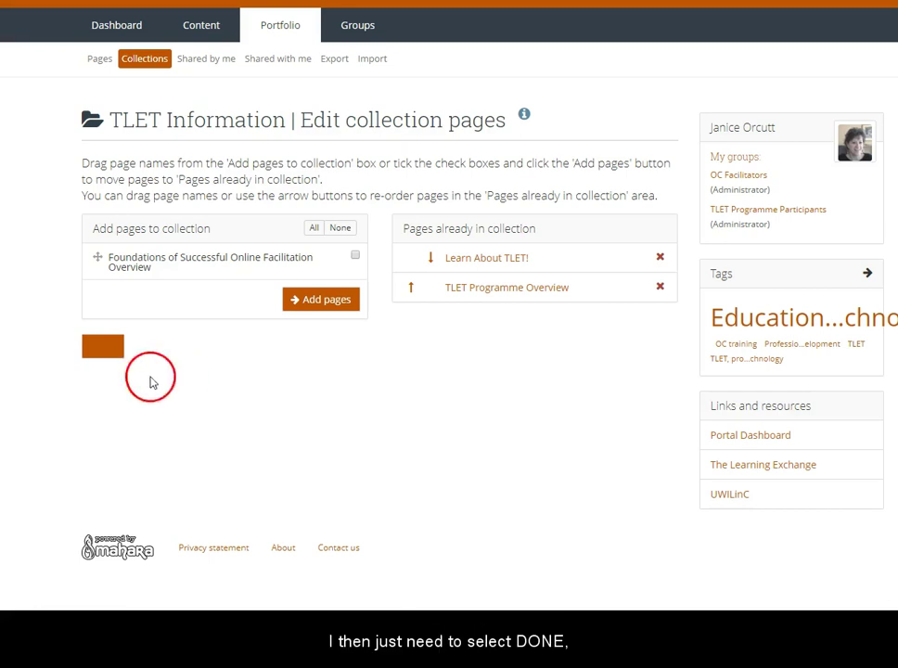
Finish the collection's pages and return to the Collections list showing TLET Information
click(107, 350)
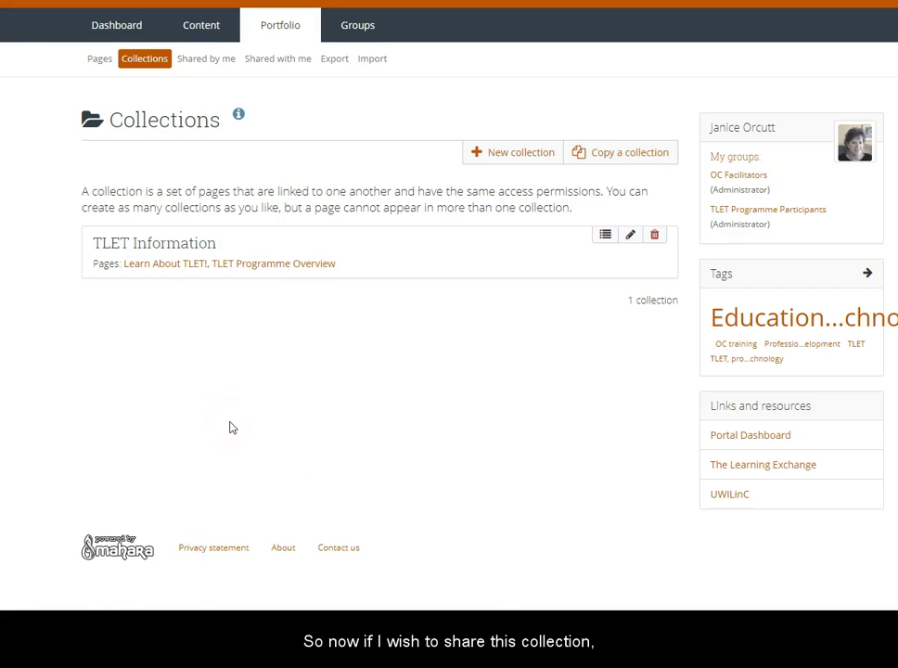
Open Edit access for the TLET Information collection and save its TLET Programme Participants sharing
click(206, 59)
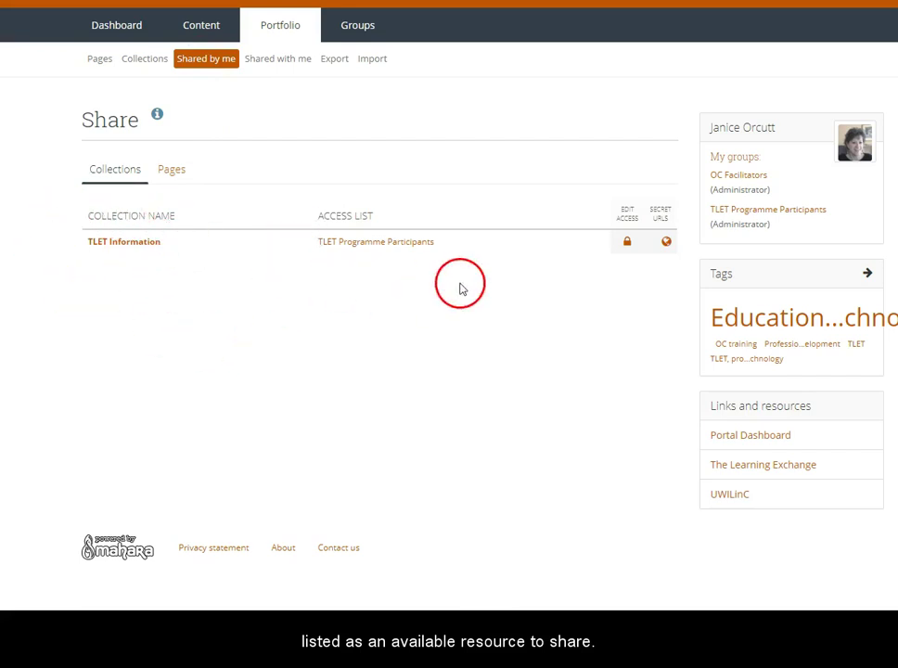
click(627, 244)
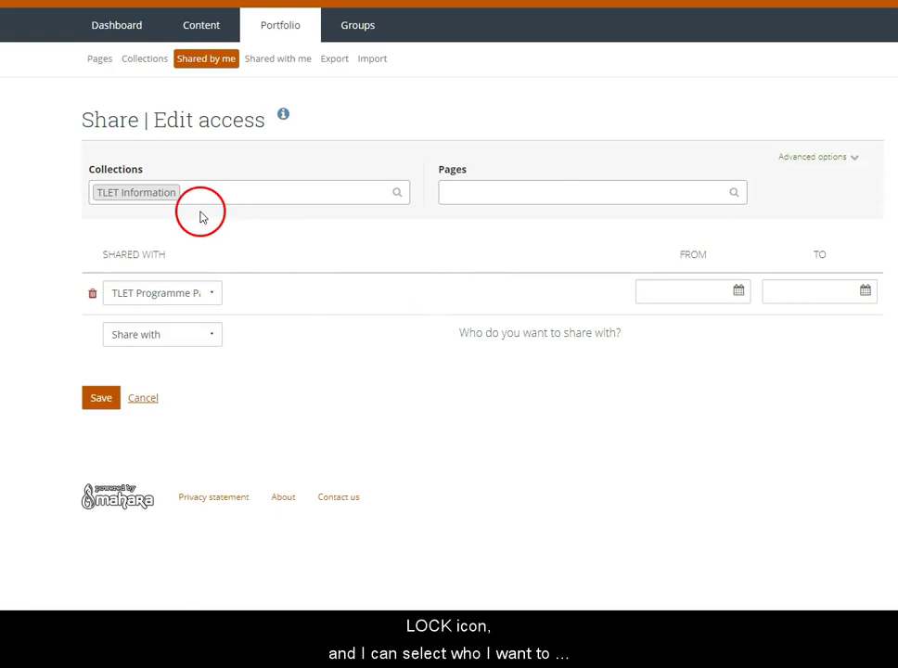
click(213, 340)
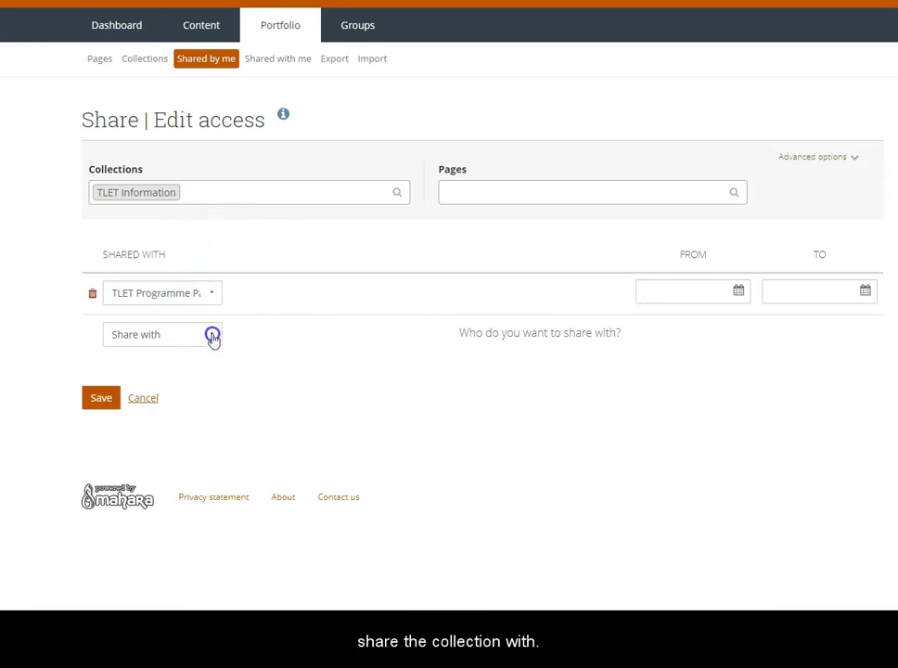
click(28, 427)
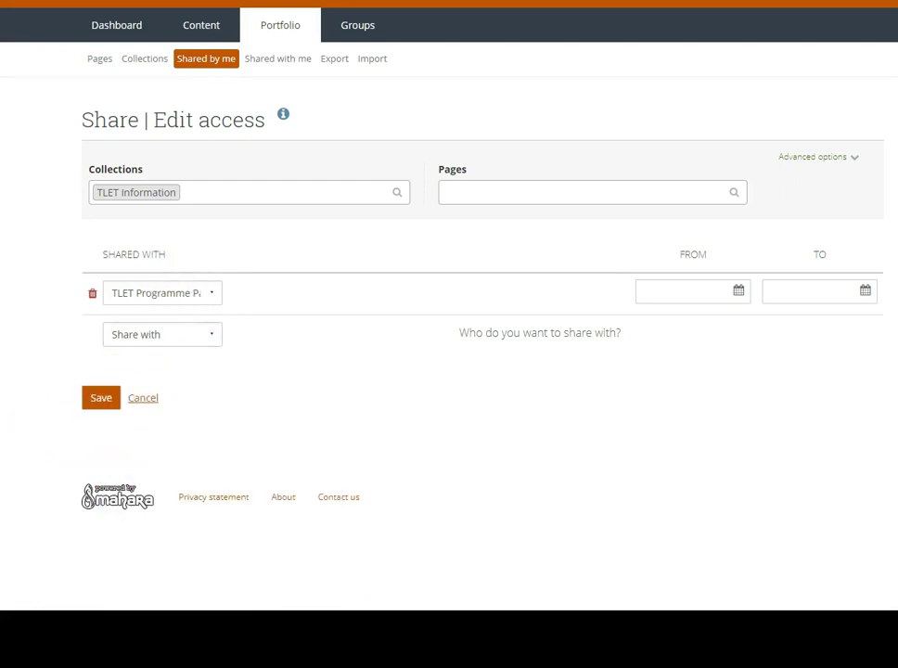
click(103, 399)
click(109, 400)
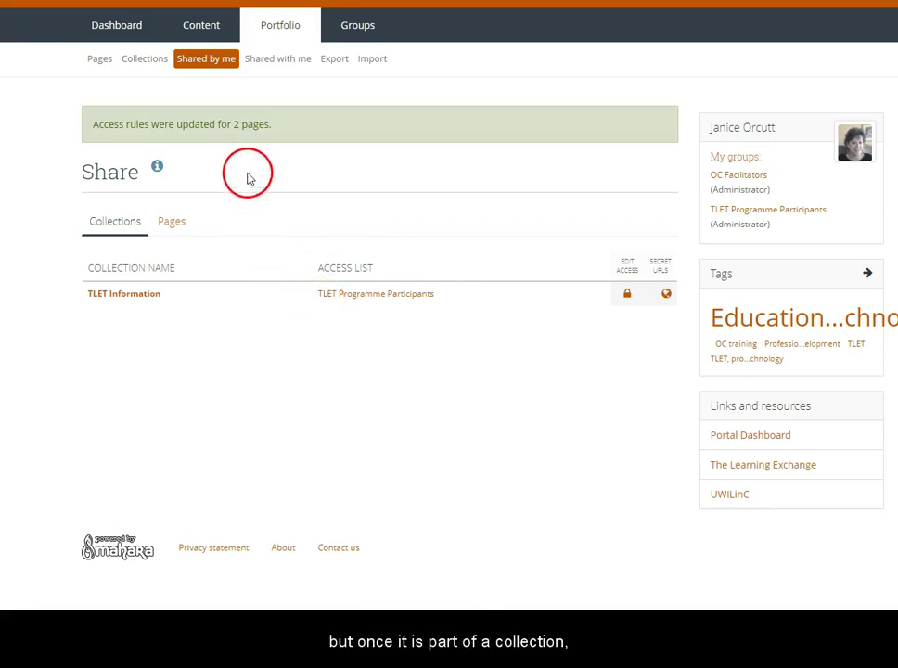
Switch between the Pages and Collections share tabs to confirm only two individually shared pages remain
click(171, 222)
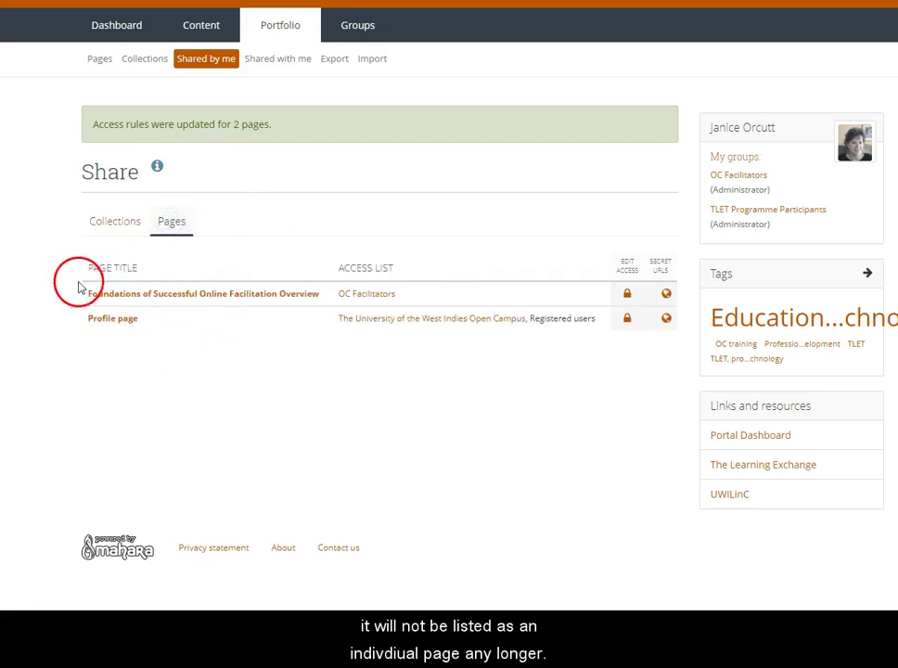
click(115, 225)
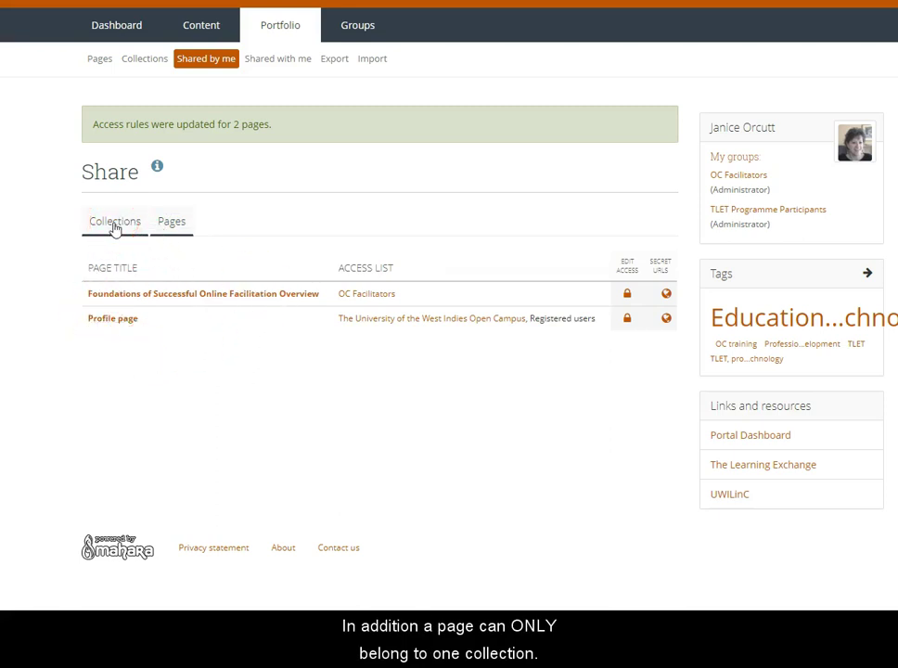
click(115, 224)
click(173, 224)
click(174, 224)
click(169, 399)
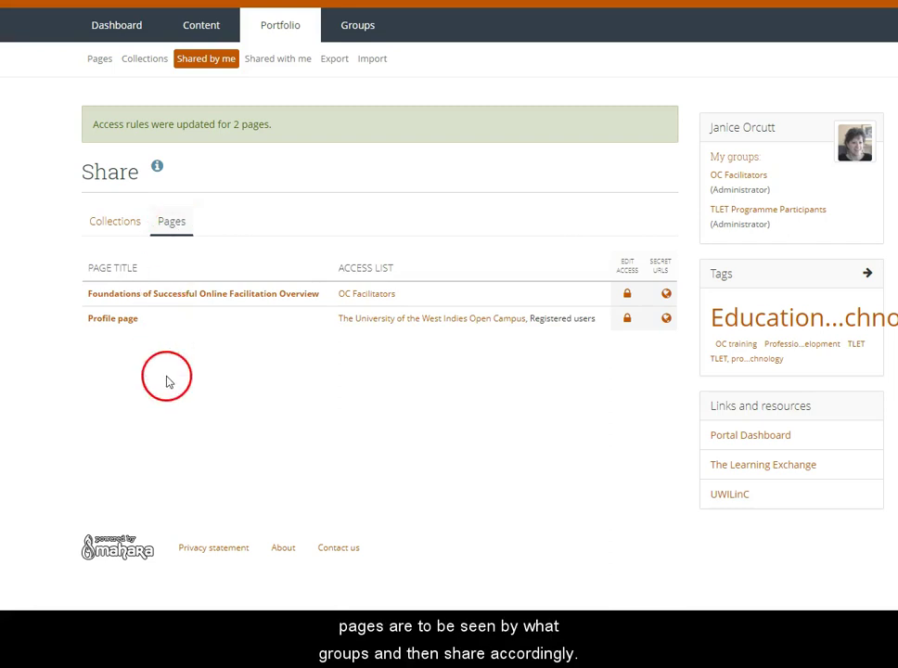
click(177, 512)
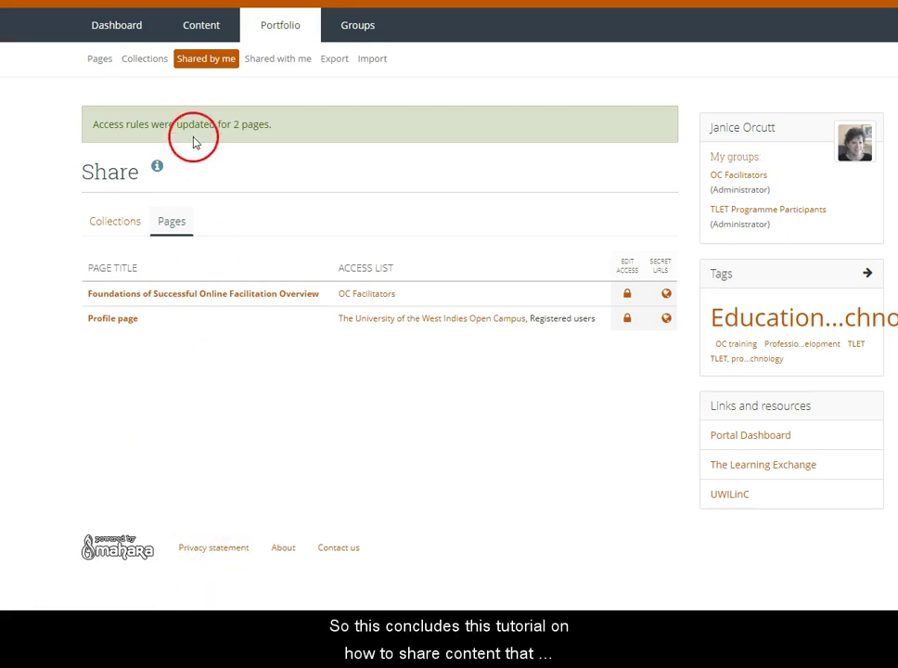
Go from the Collections list to Portfolio Pages, showing all five pages including 'Learn About TLET!'
click(140, 58)
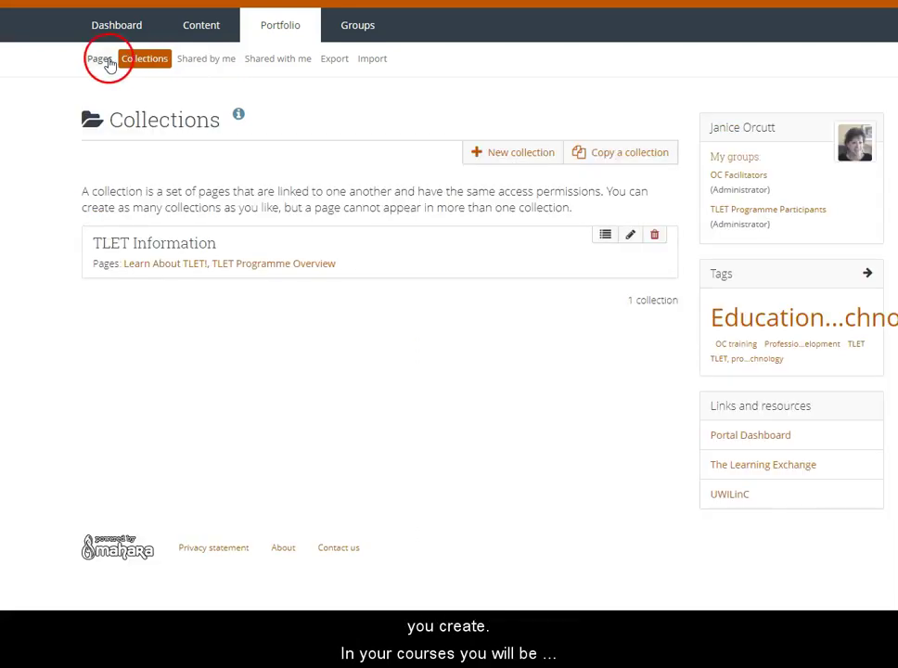
click(107, 59)
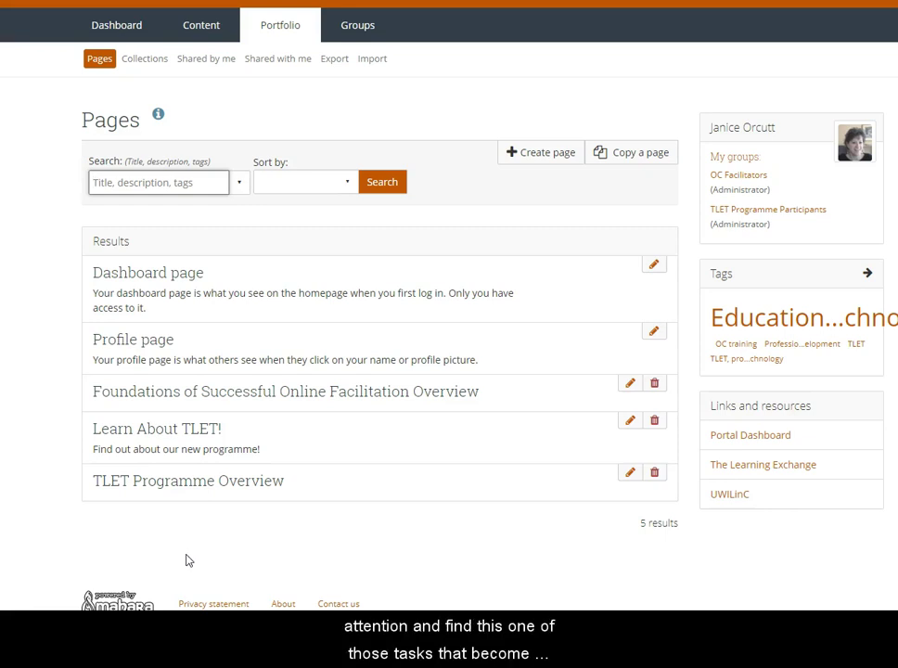
click(175, 592)
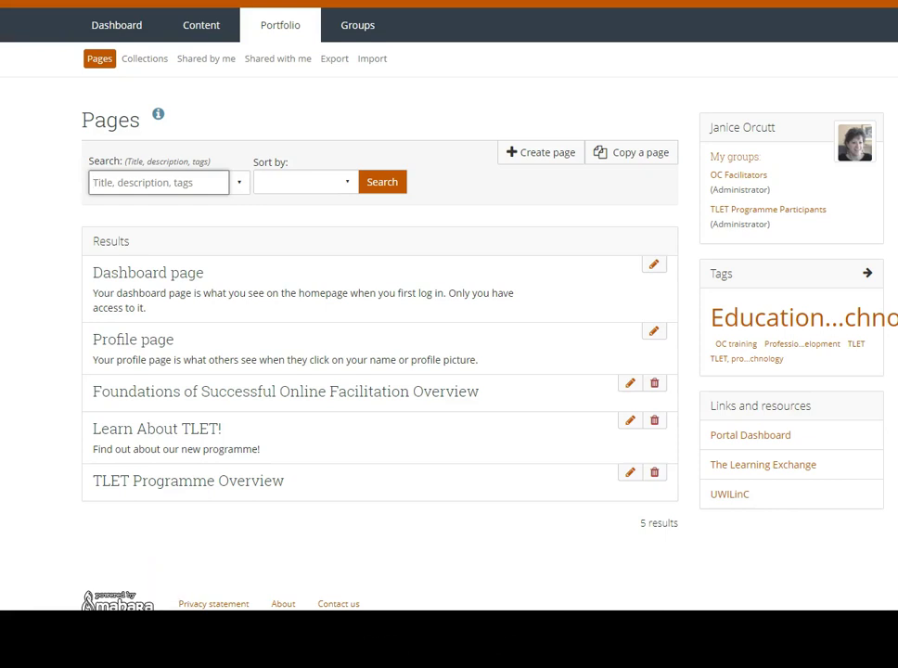